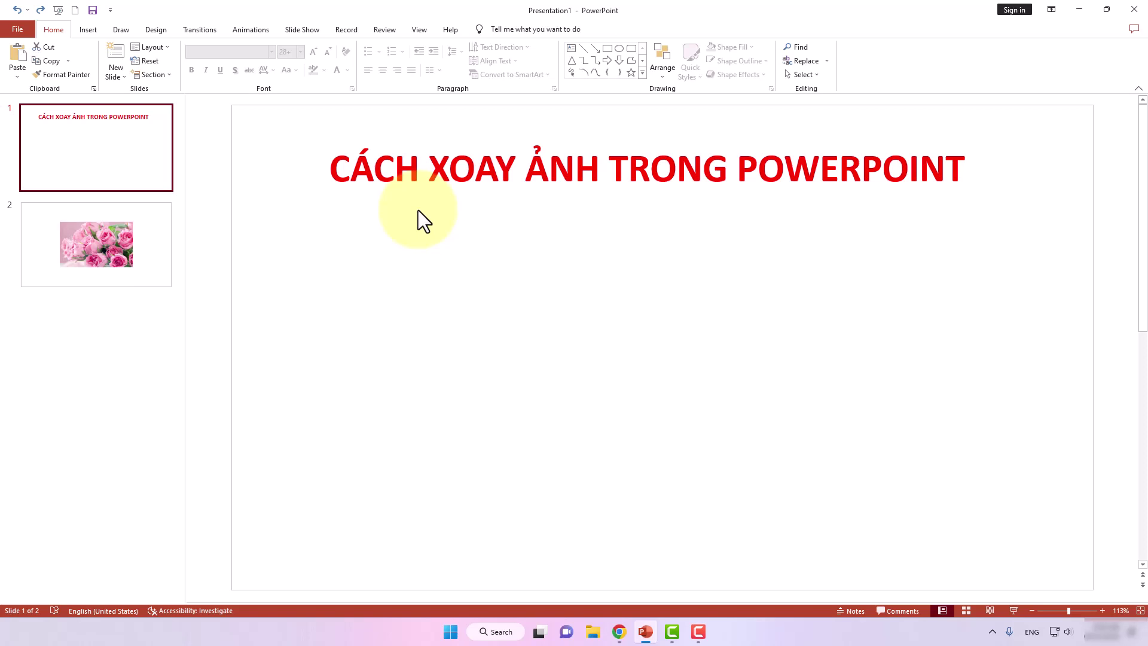
Step: Go to slide 2 to show the pink rose photo
click(105, 237)
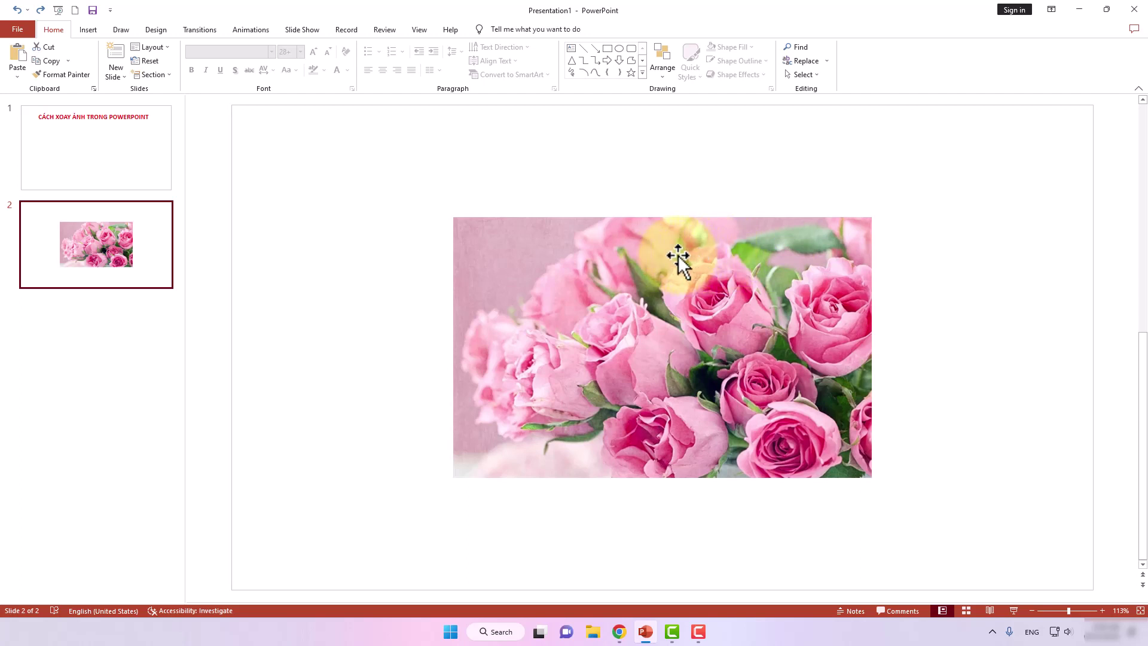
click(666, 251)
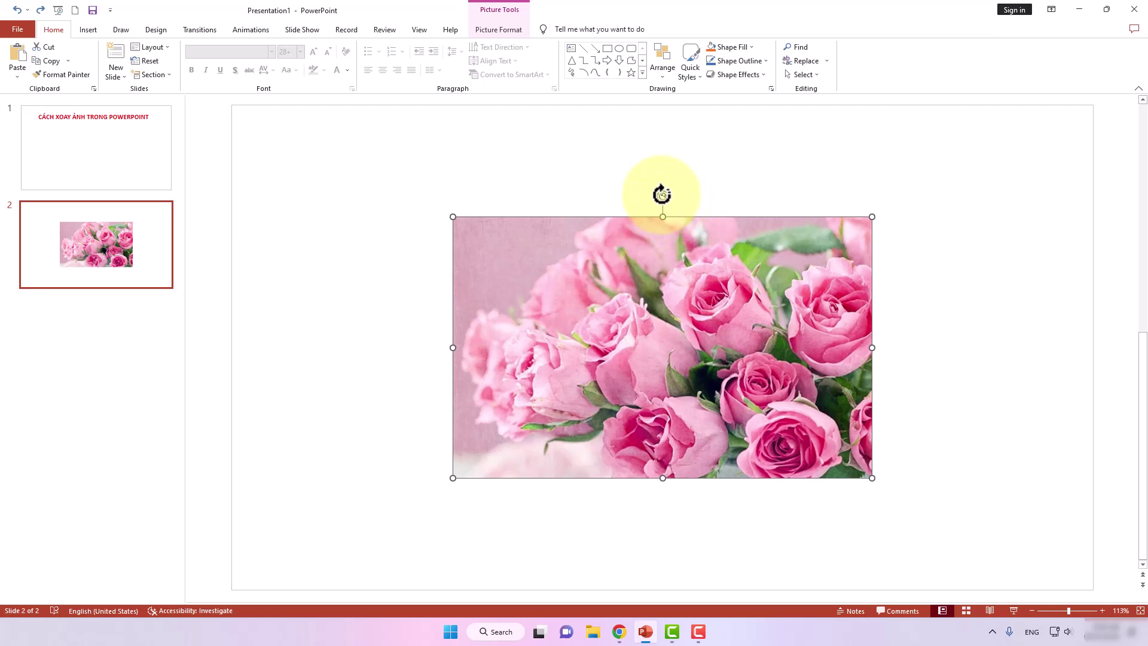
mouse_move(662, 194)
mouse_down()
mouse_move(774, 243)
mouse_move(828, 295)
mouse_move(837, 290)
mouse_move(845, 329)
mouse_move(777, 215)
mouse_move(487, 233)
mouse_move(438, 267)
mouse_move(437, 293)
mouse_move(467, 351)
mouse_move(723, 362)
mouse_move(612, 257)
mouse_move(658, 236)
mouse_up()
click(645, 185)
click(701, 252)
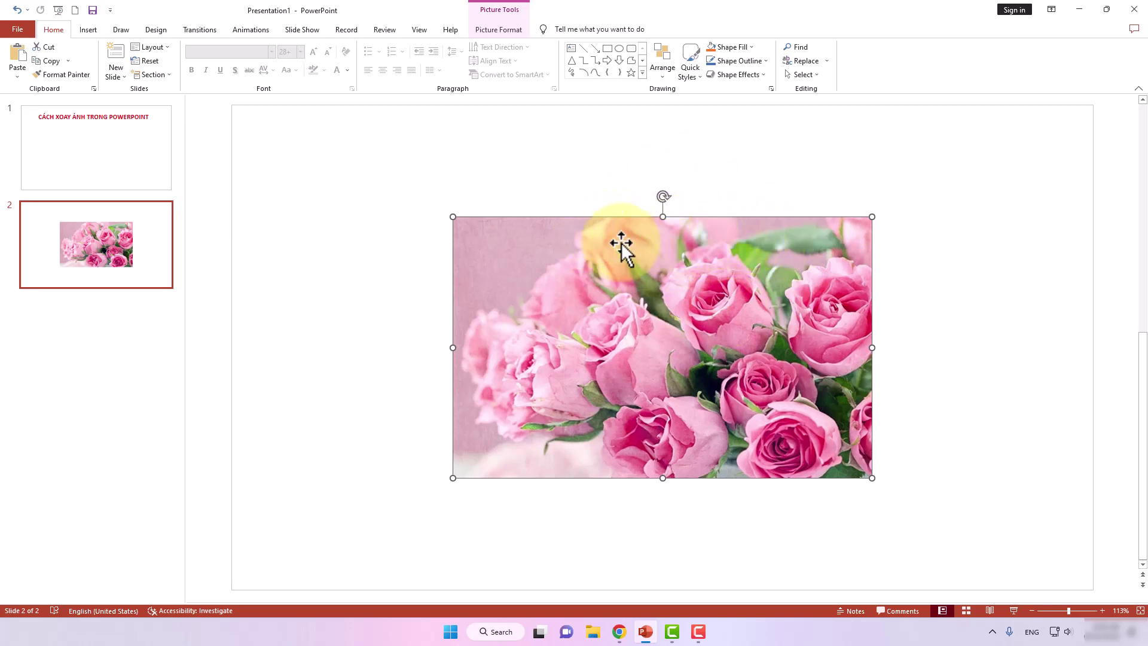
Step: Show the Rotate options for the rose photo from the Picture Format tab
click(517, 30)
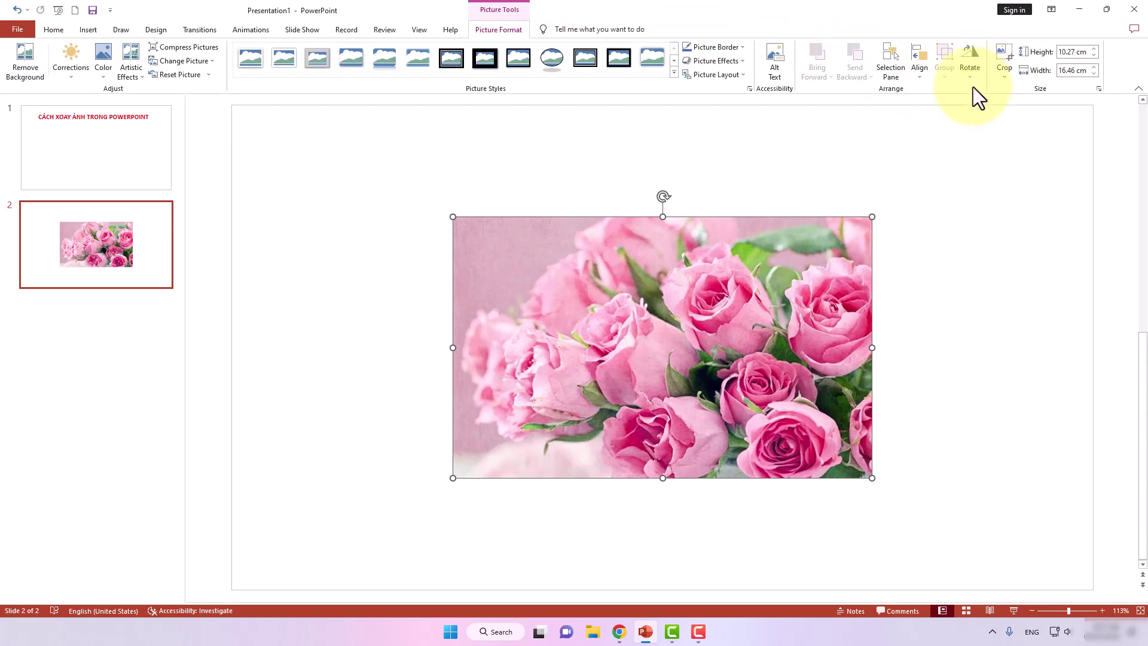
click(970, 72)
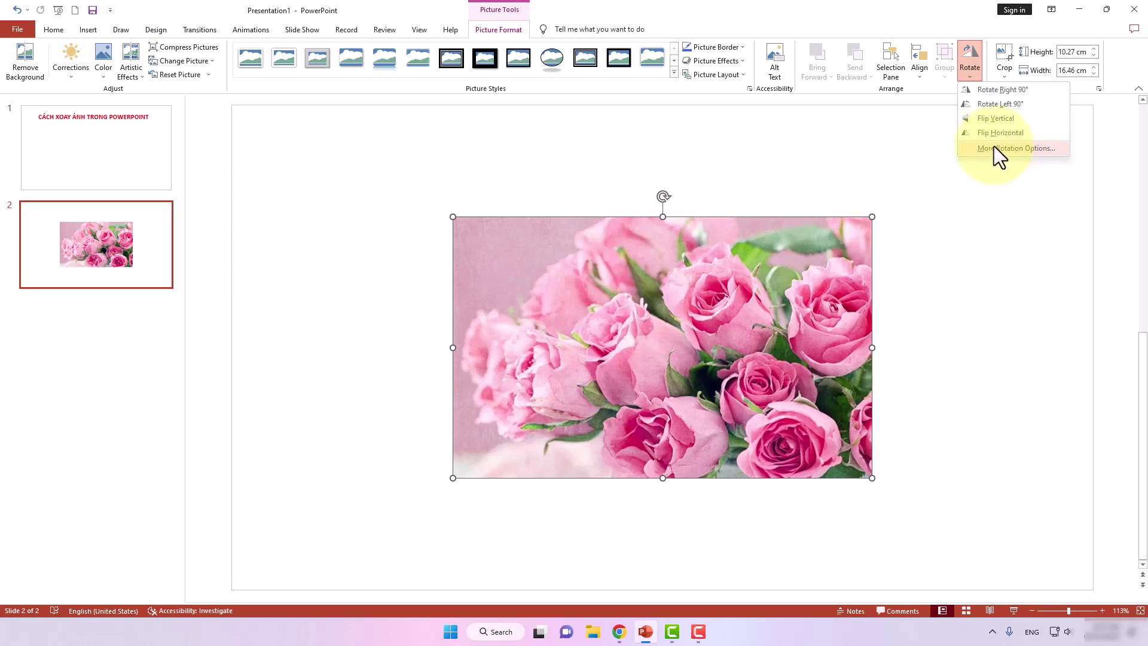
Step: Tilt the rose photo 30° clockwise via More Rotation Options in Format Picture
click(1034, 147)
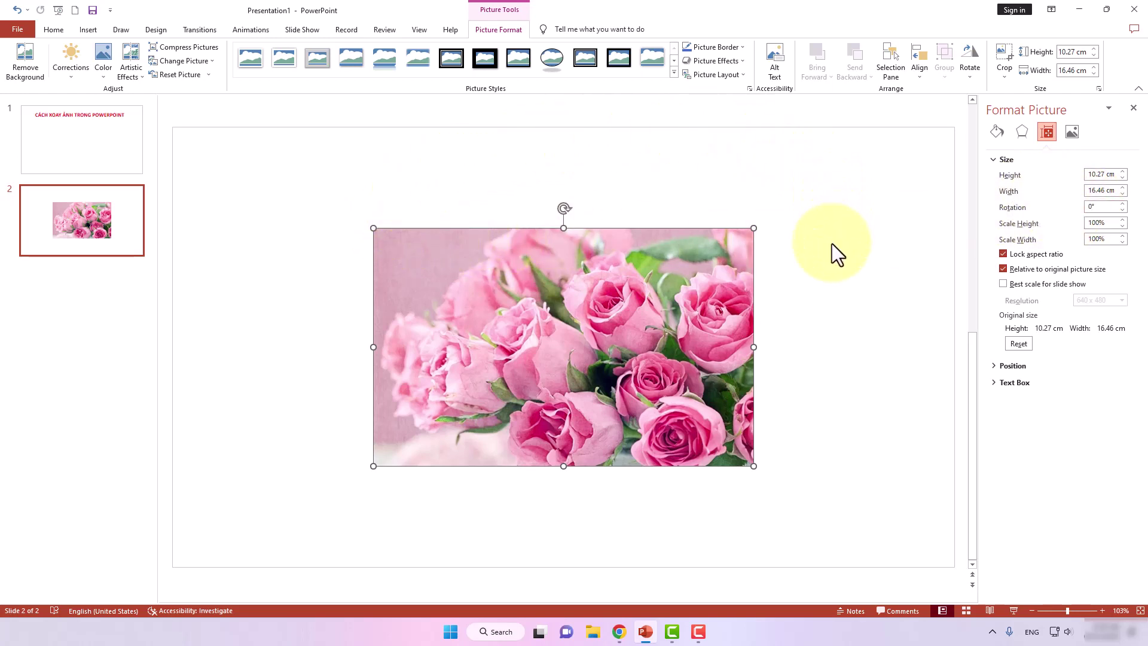
click(1097, 207)
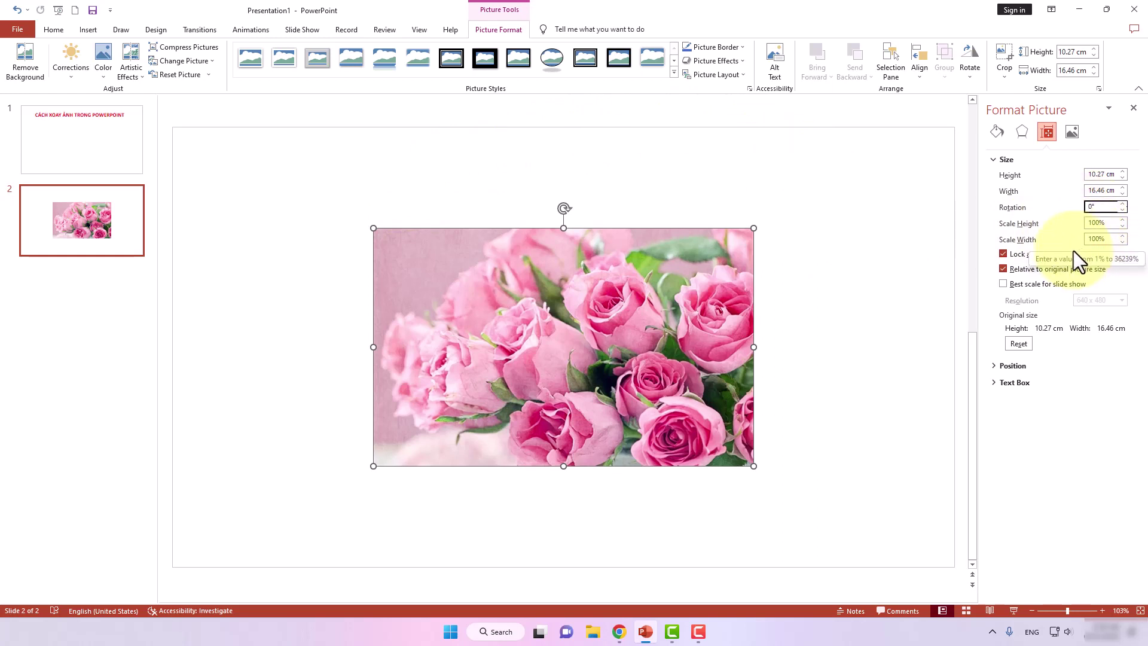
text(3)
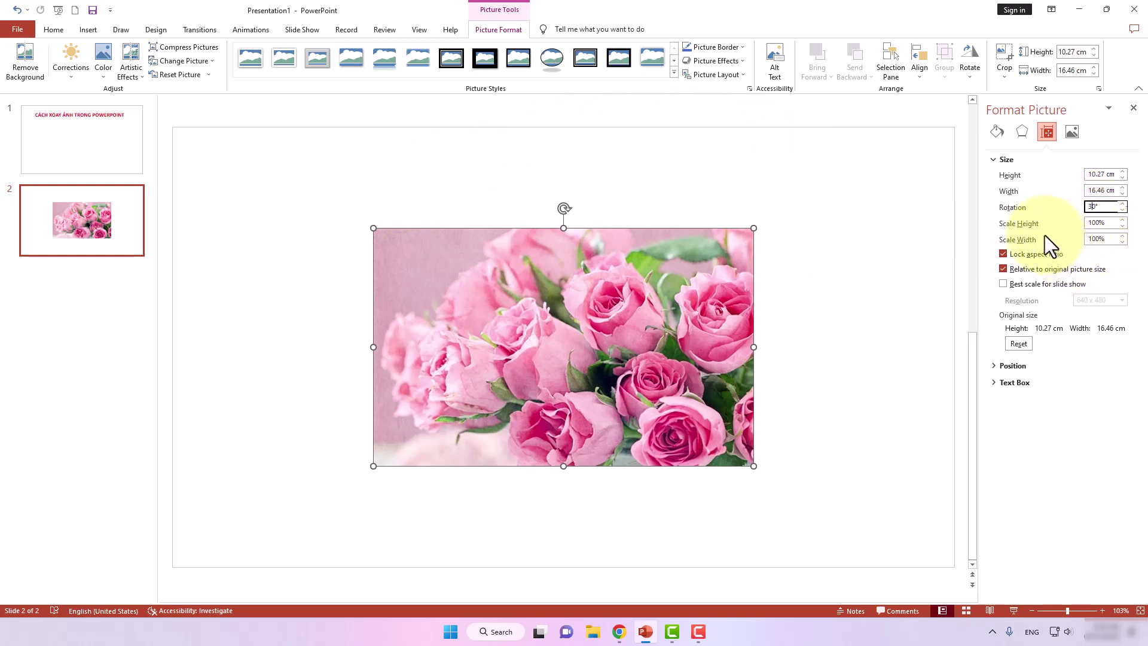
click(848, 236)
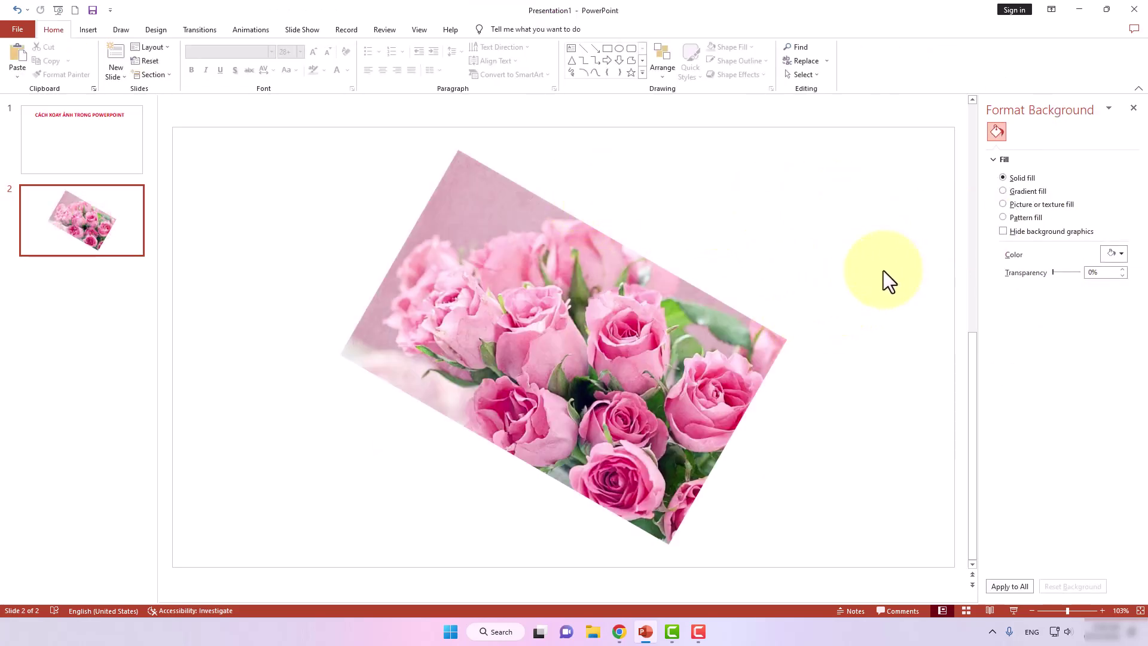
Step: Change the rose photo's rotation to -30° in Format Picture's Size settings
click(610, 312)
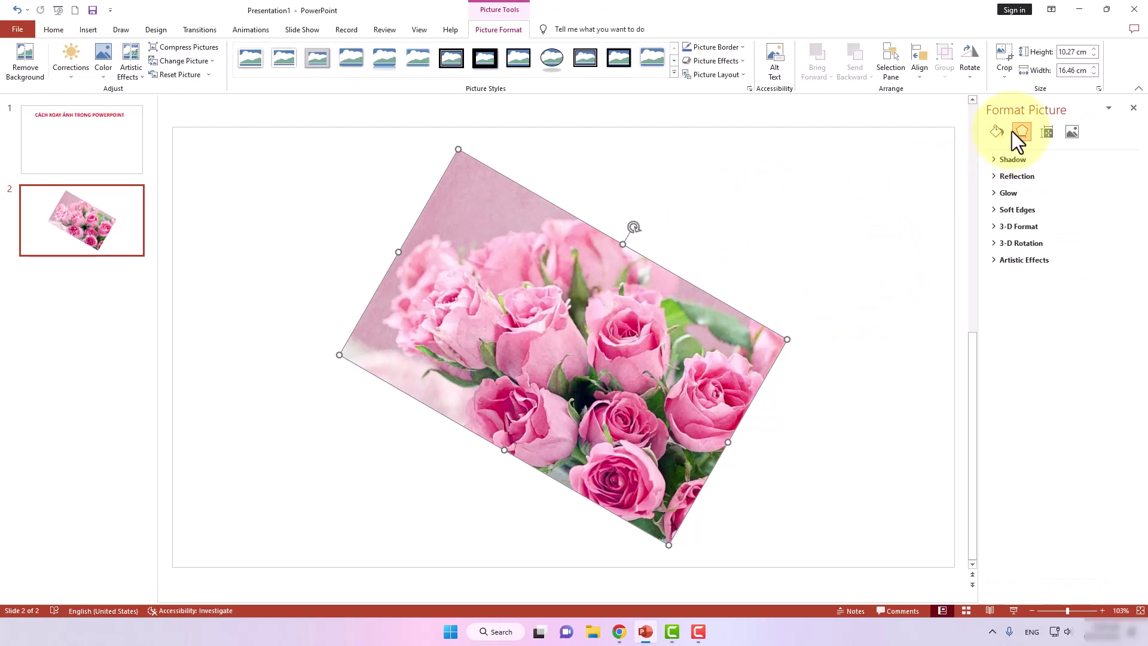
click(1046, 131)
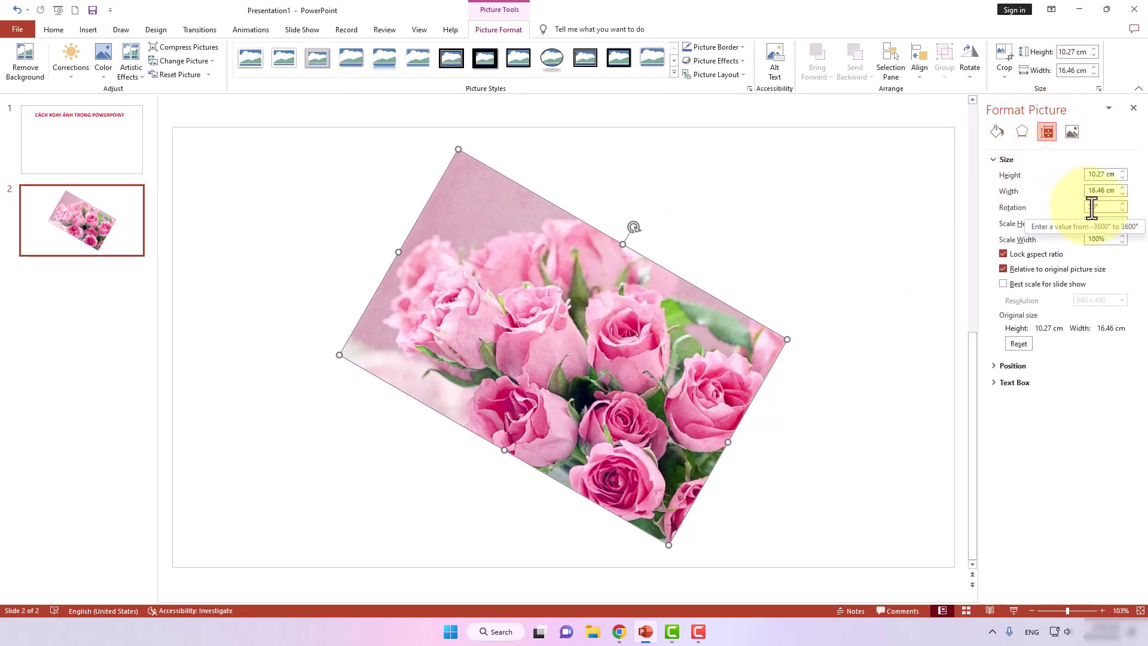
click(1092, 208)
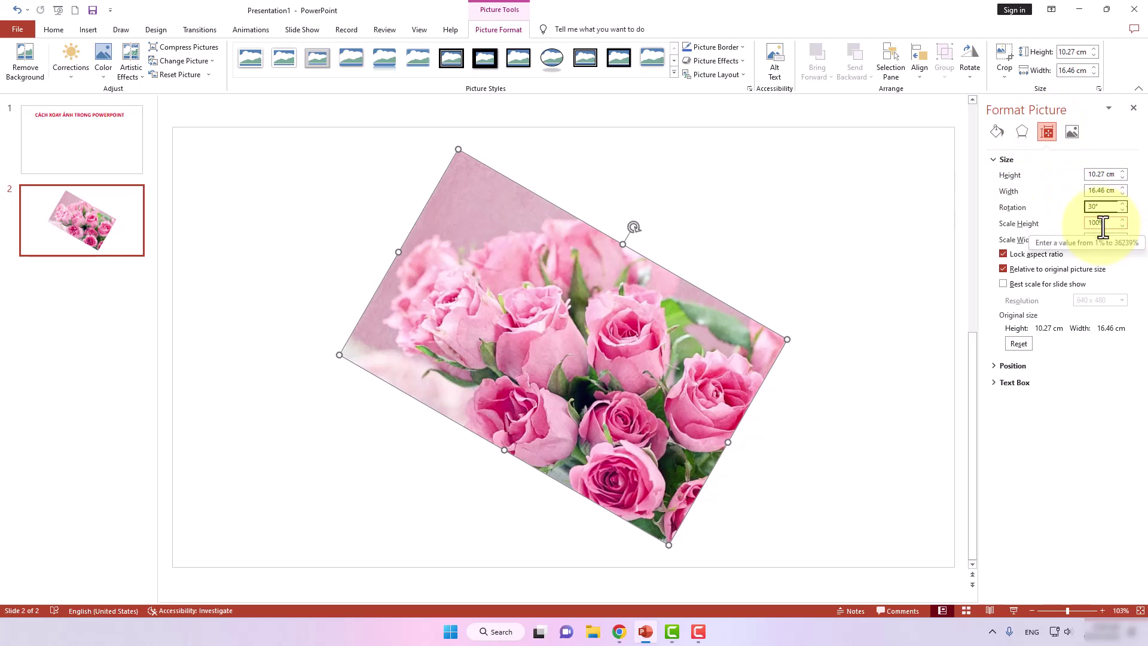
text(-)
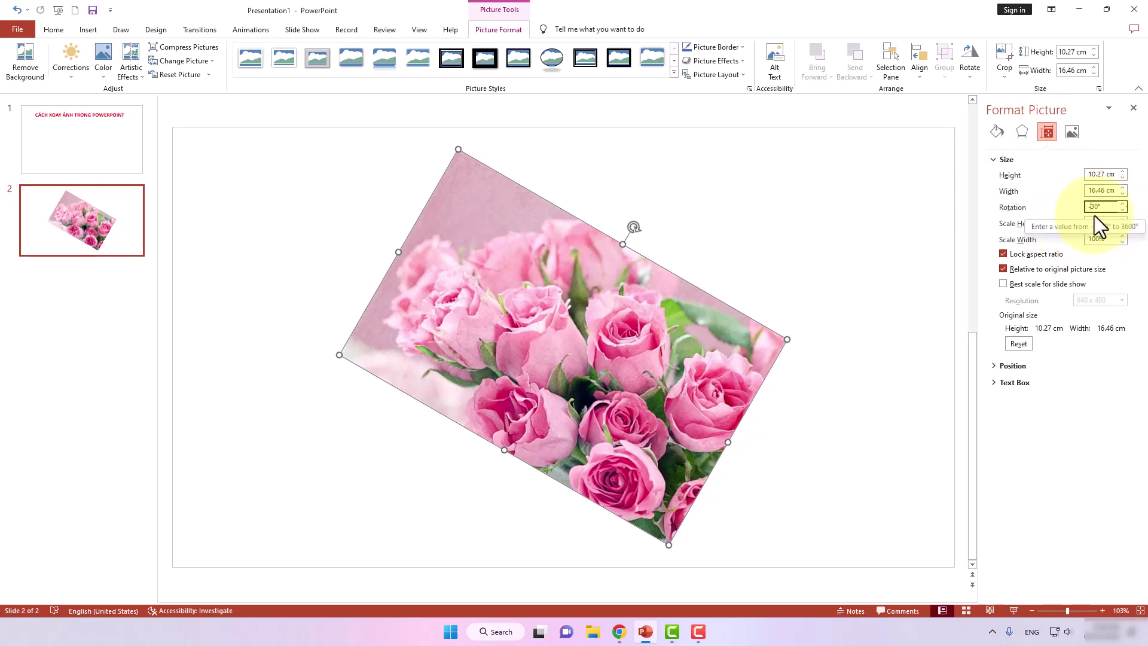
key(Return)
click(789, 205)
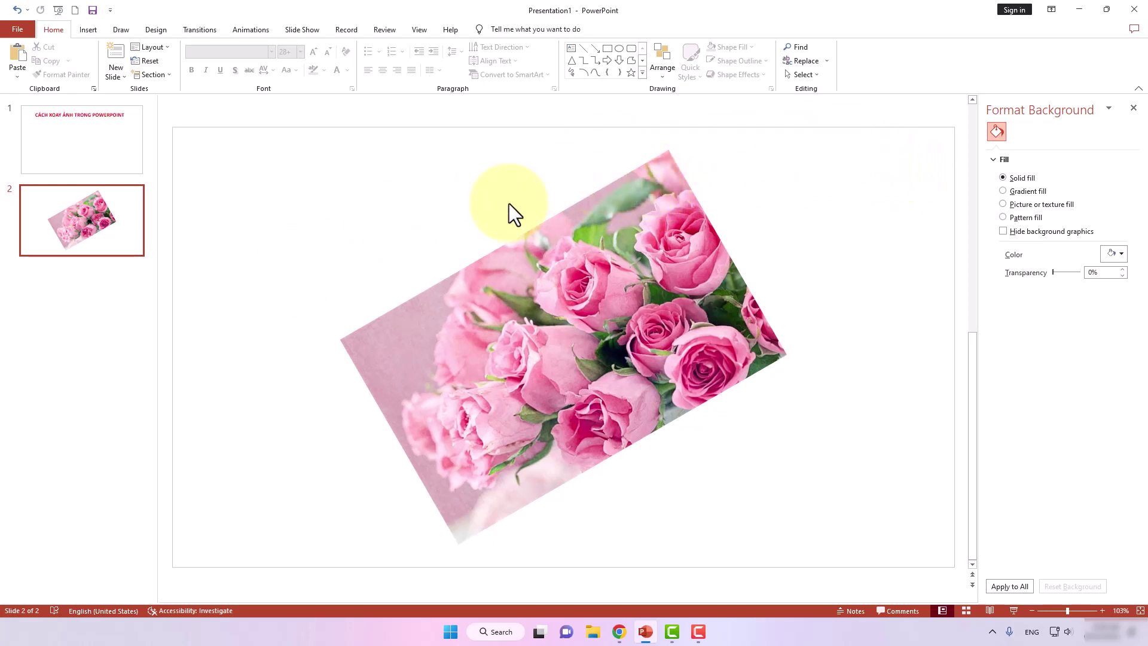
Step: Change the photo's rotation from -30° to 60°
click(625, 239)
click(1047, 132)
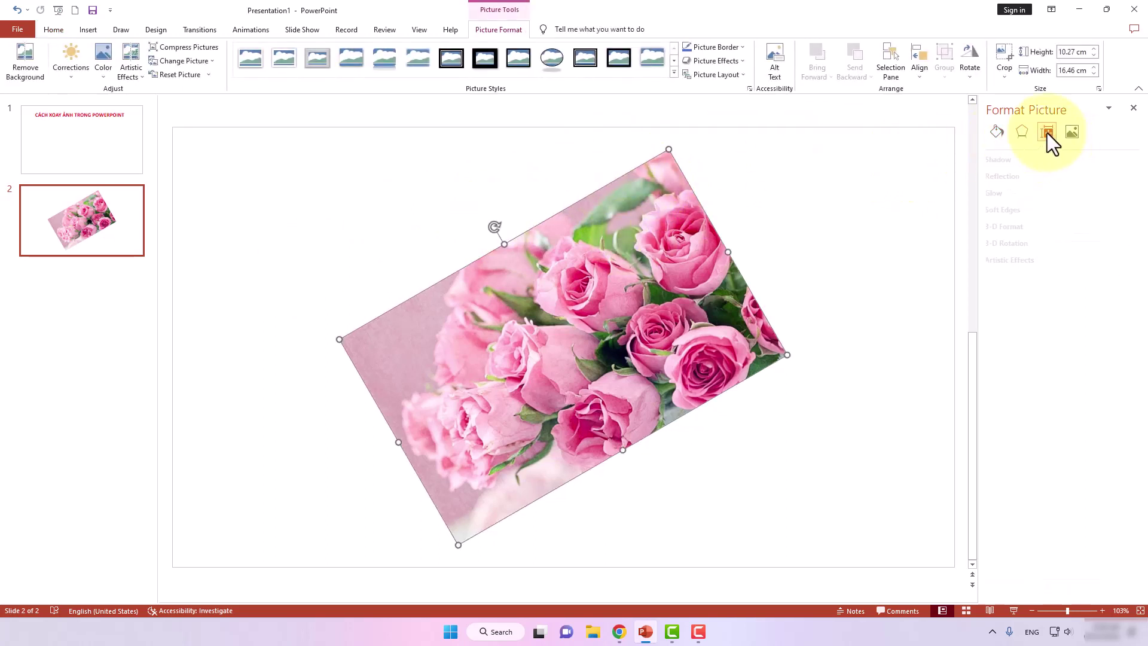
click(1093, 207)
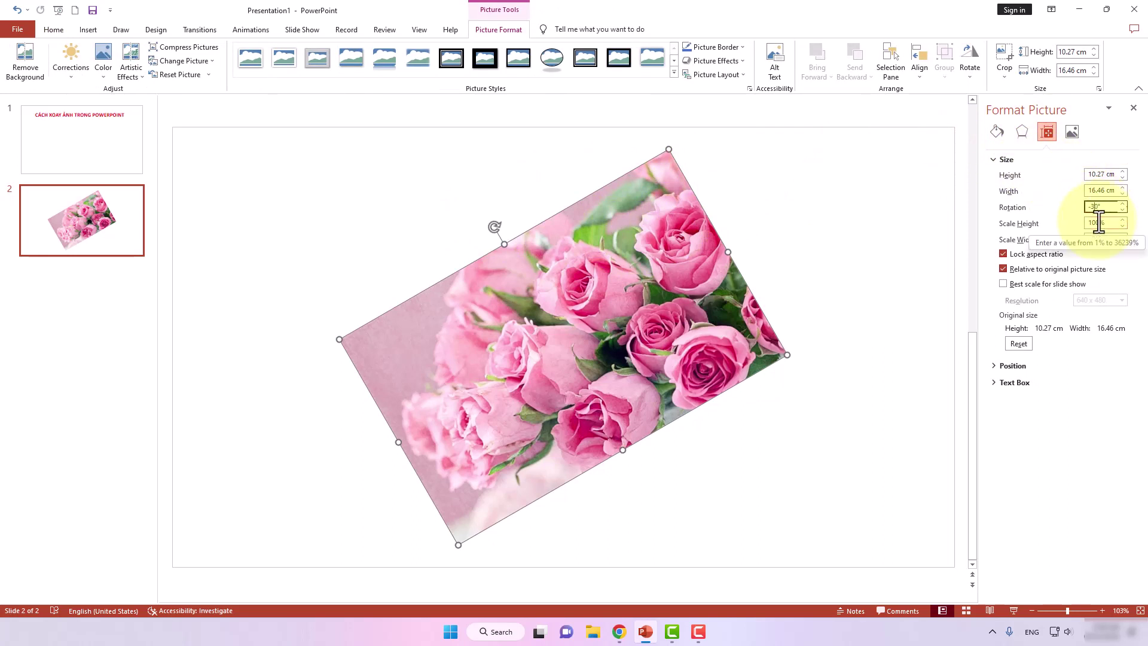
key(BackSpace)
text(6)
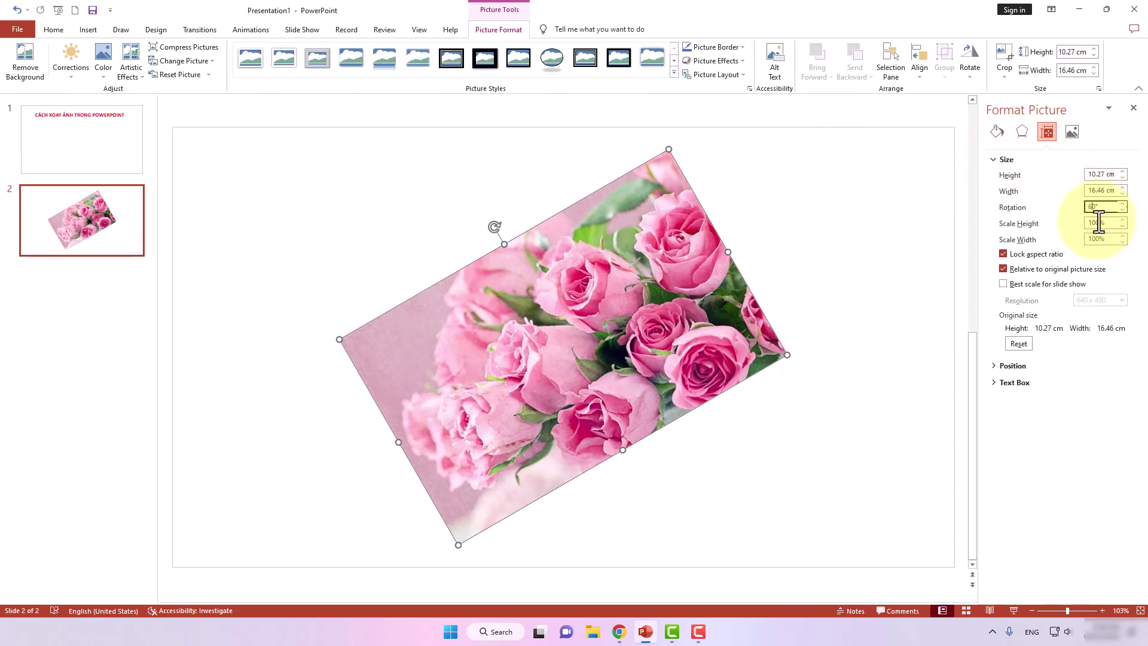
click(828, 210)
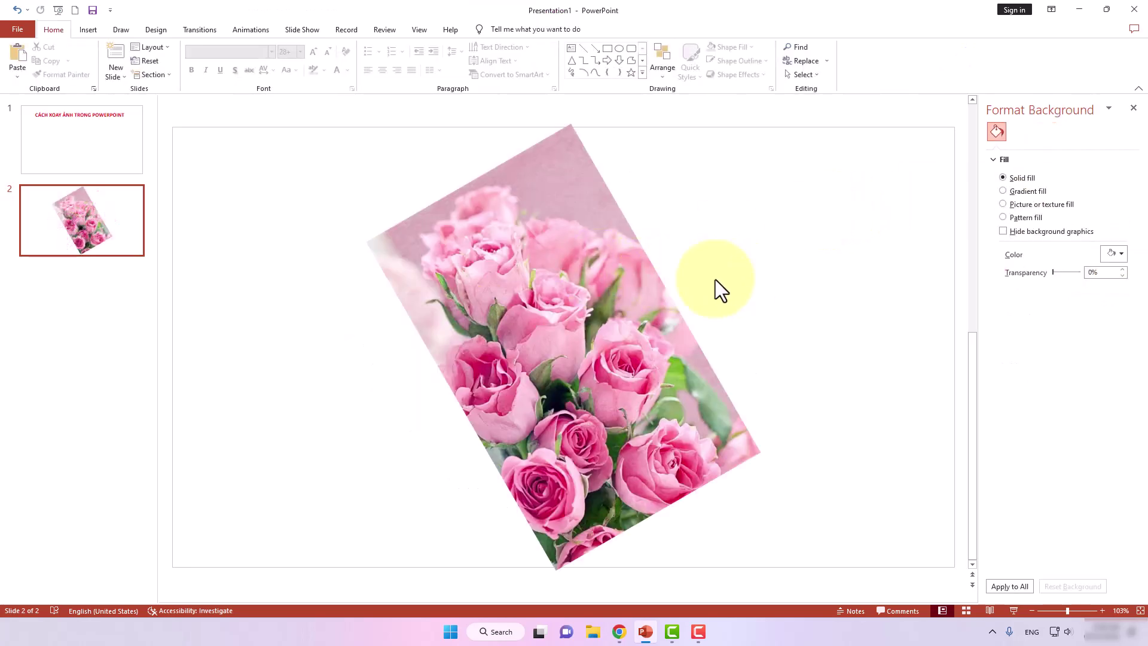
Step: Drag the photo's rotation handle back to level, confirming Rotation reads 0°
click(598, 263)
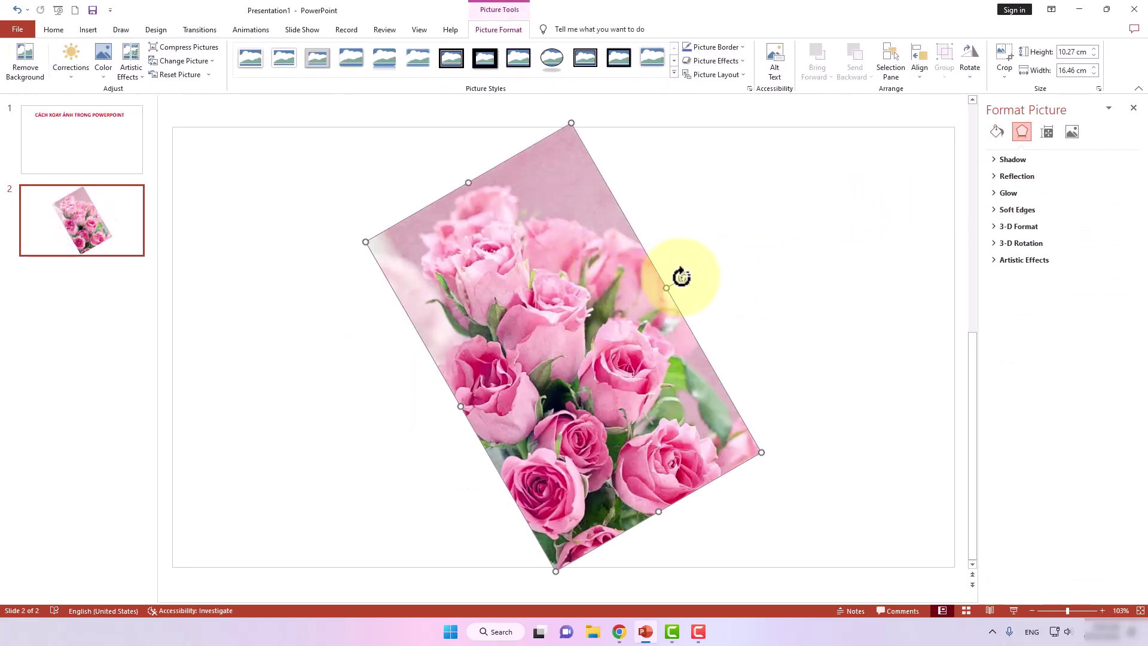
mouse_move(682, 277)
mouse_down()
mouse_move(540, 215)
mouse_move(564, 221)
mouse_up()
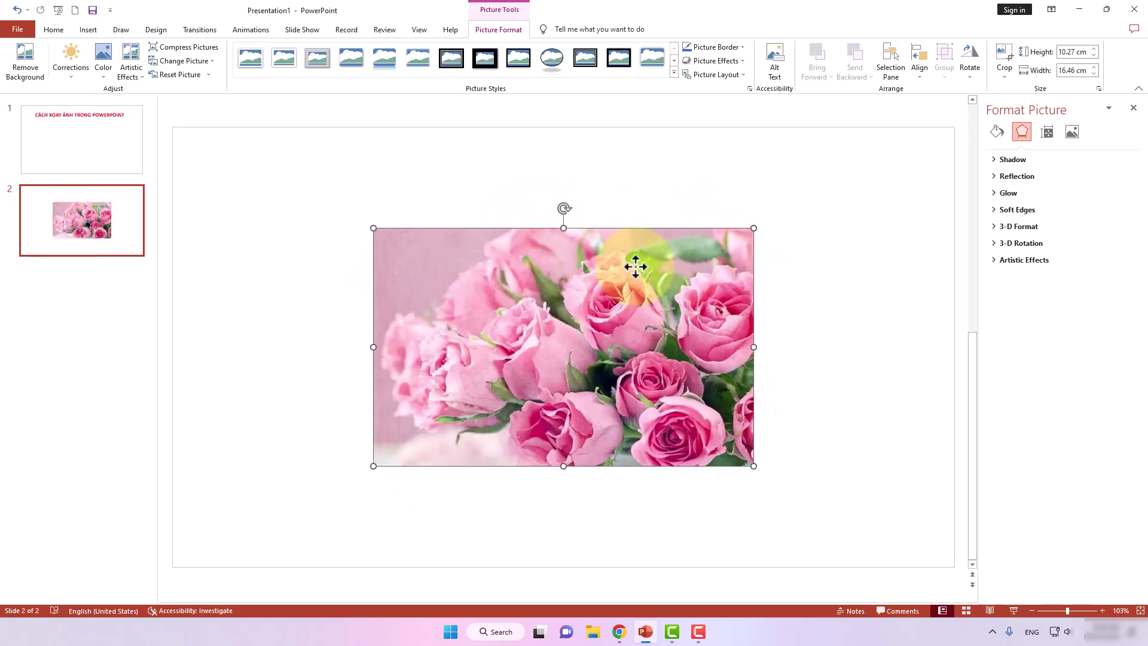
click(1046, 132)
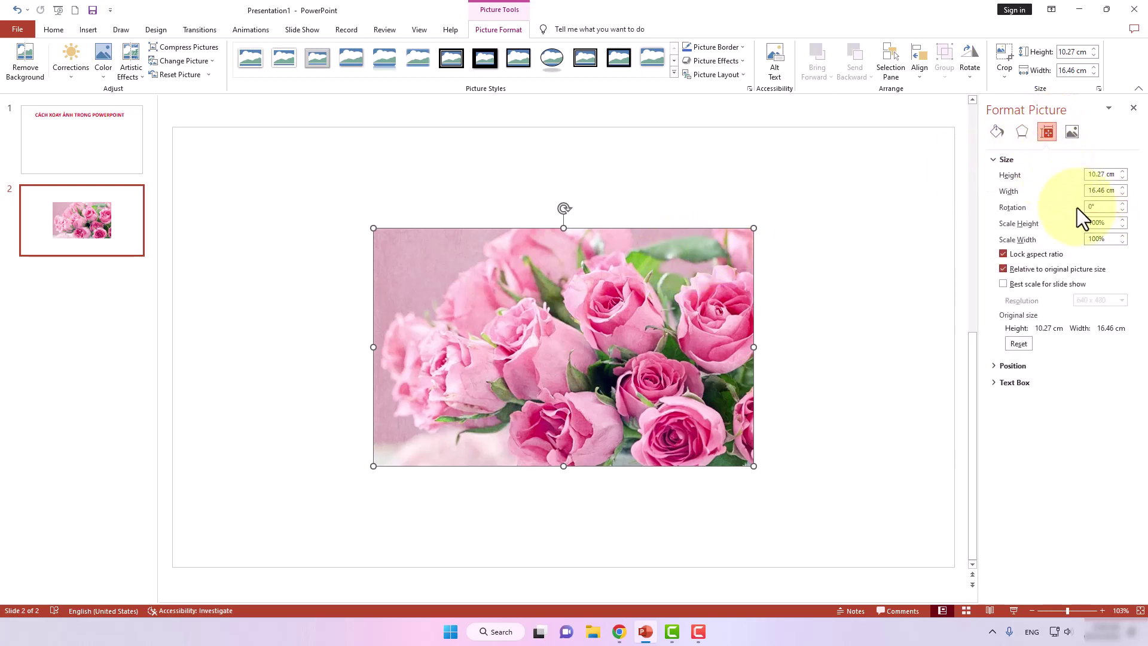
click(563, 169)
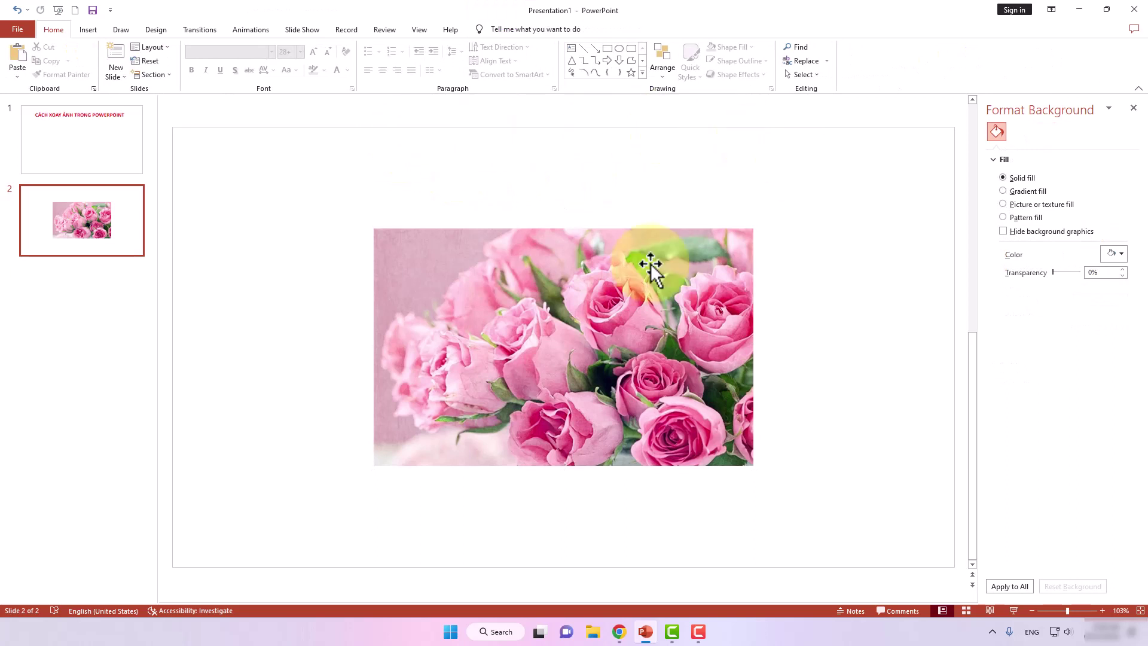
Step: Return to slide 1, titled 'CÁCH XOAY ẢNH TRONG POWERPOINT'
click(110, 129)
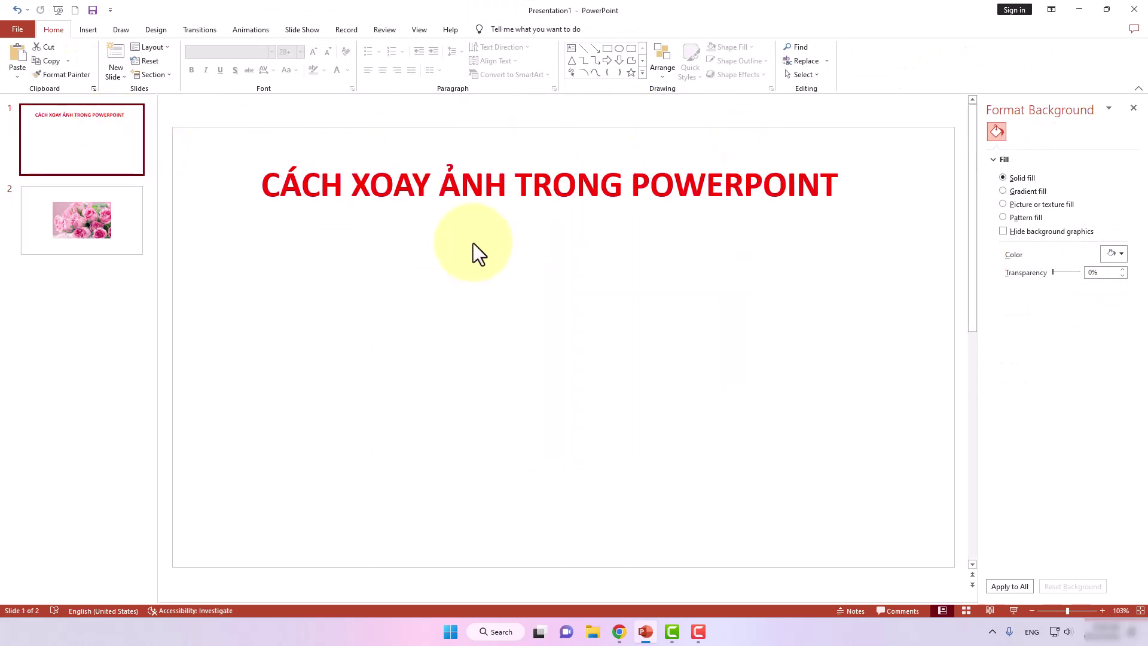